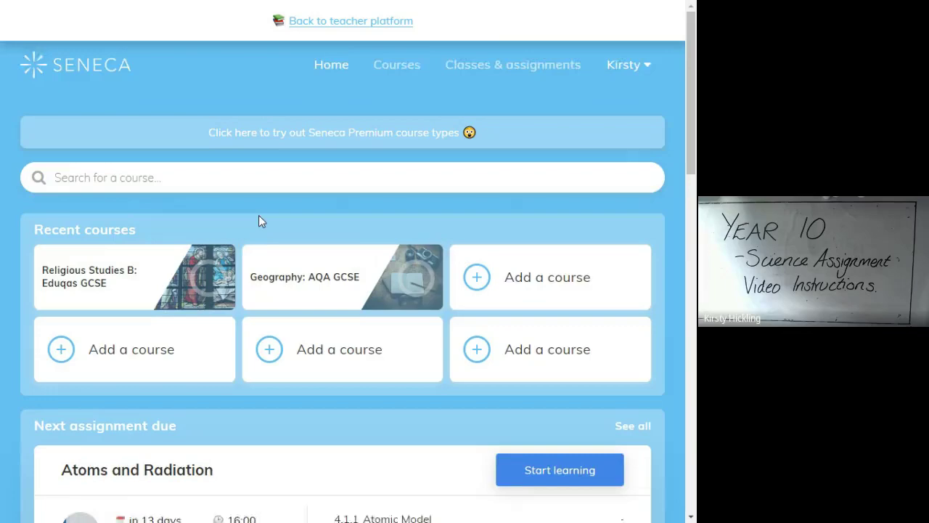
Look over the student home page, including recent courses, the next assignment due, the Memory Palace, learning statistics and stored memories.
scroll(258, 216, down, 1)
scroll(377, 382, down, 3)
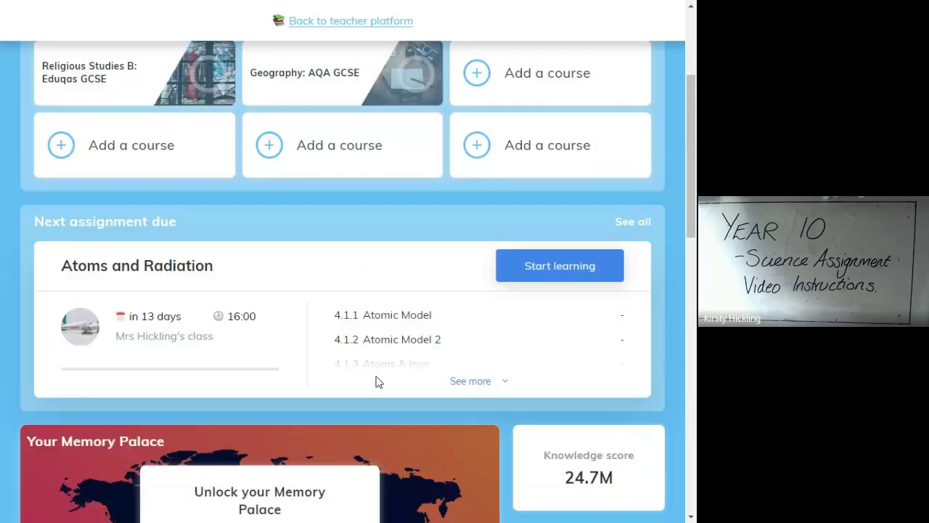
scroll(377, 377, down, 1)
scroll(377, 373, down, 6)
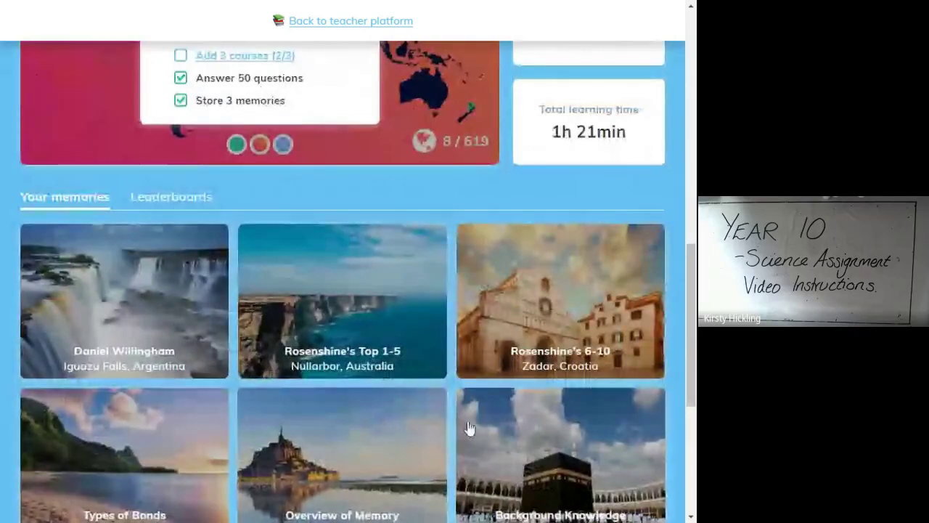
scroll(438, 386, down, 5)
scroll(436, 387, up, 10)
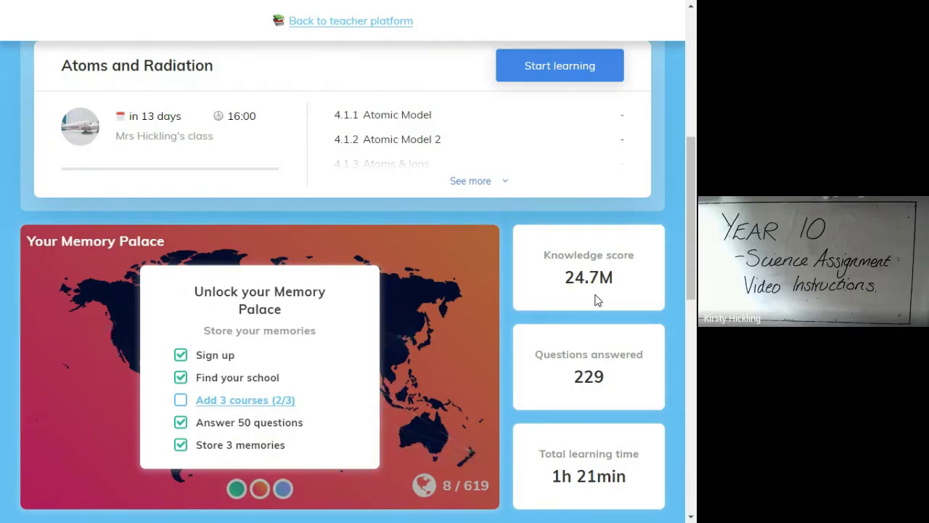
scroll(591, 299, up, 2)
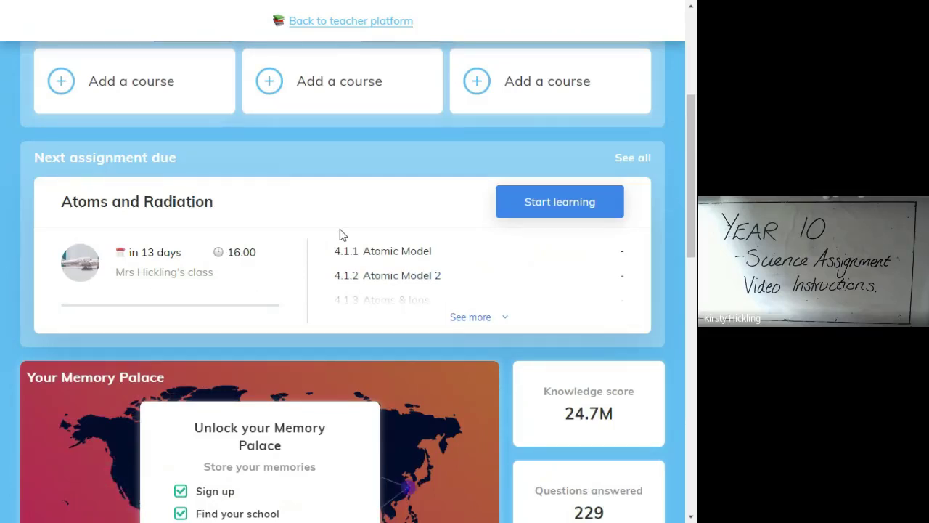
scroll(340, 231, up, 4)
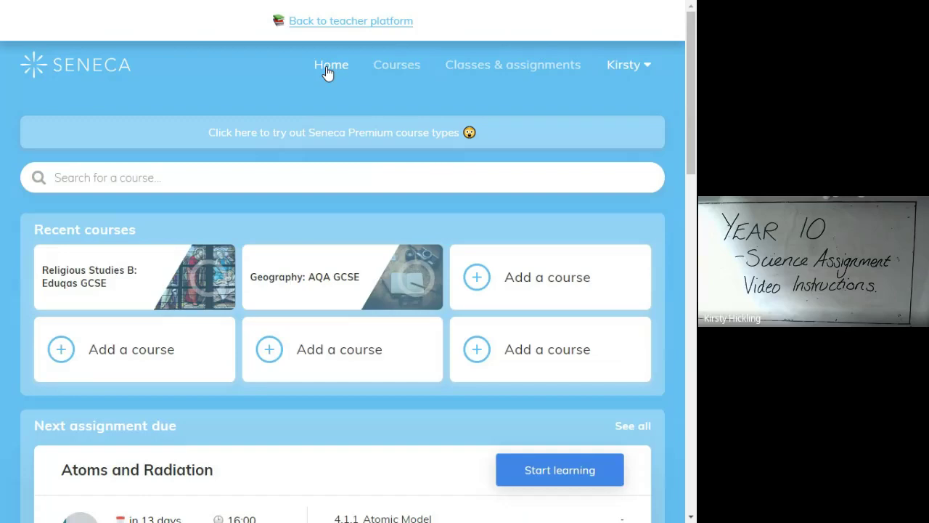
Find Topic 2 - Bonding - Independent Learning among the past assignments and start its Types of Bonds learning session.
click(476, 69)
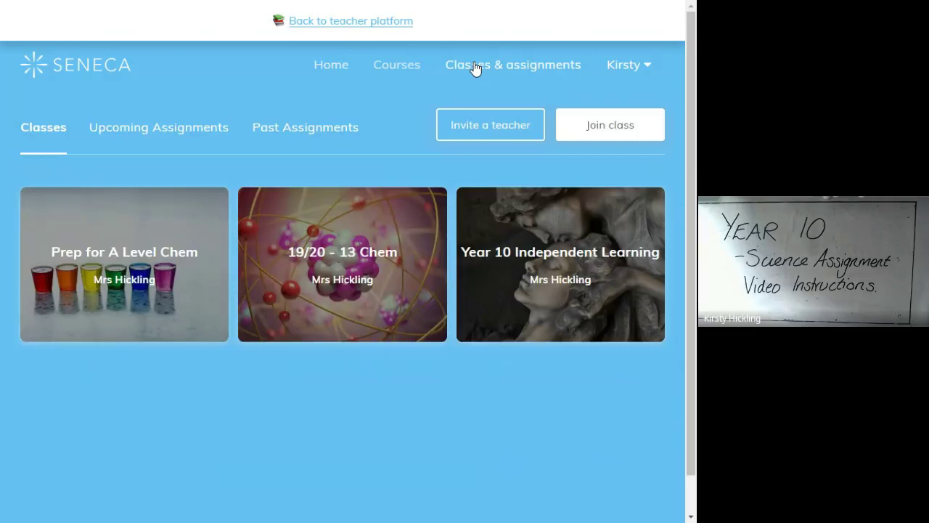
click(312, 130)
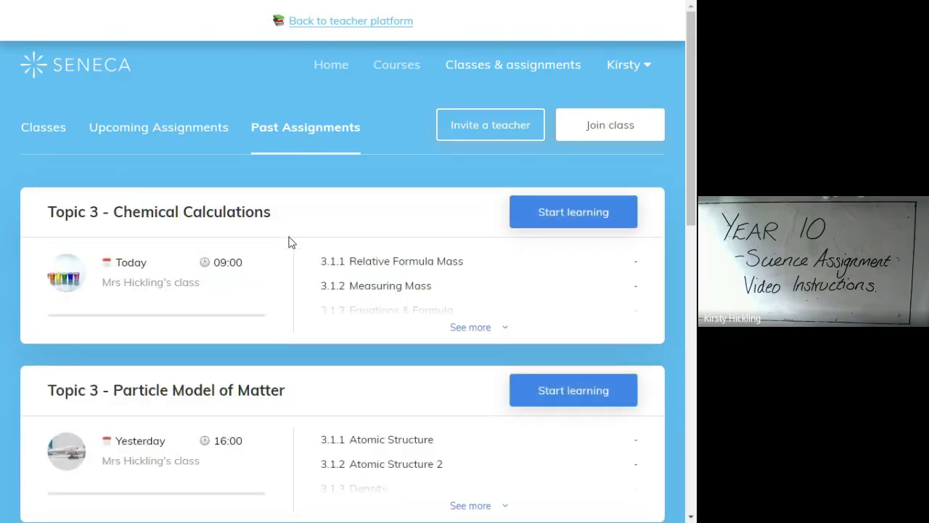
scroll(288, 241, down, 3)
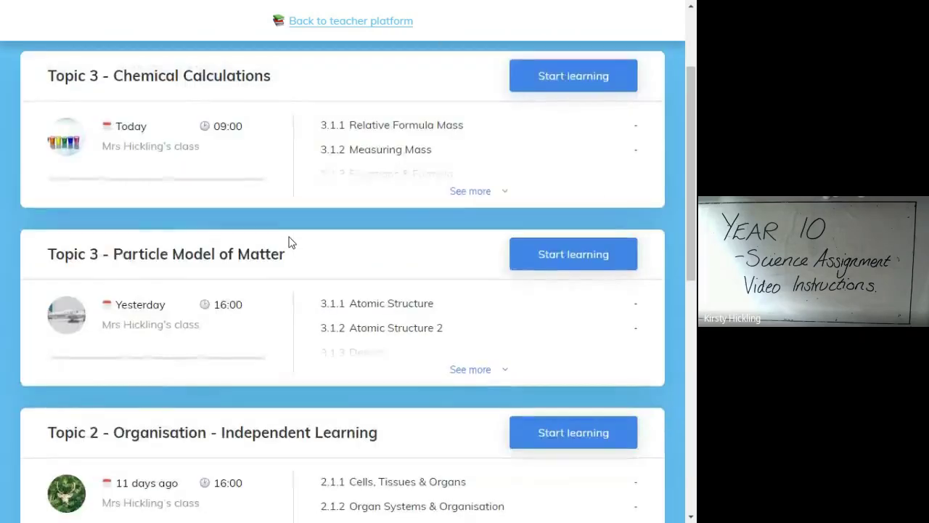
scroll(288, 242, down, 7)
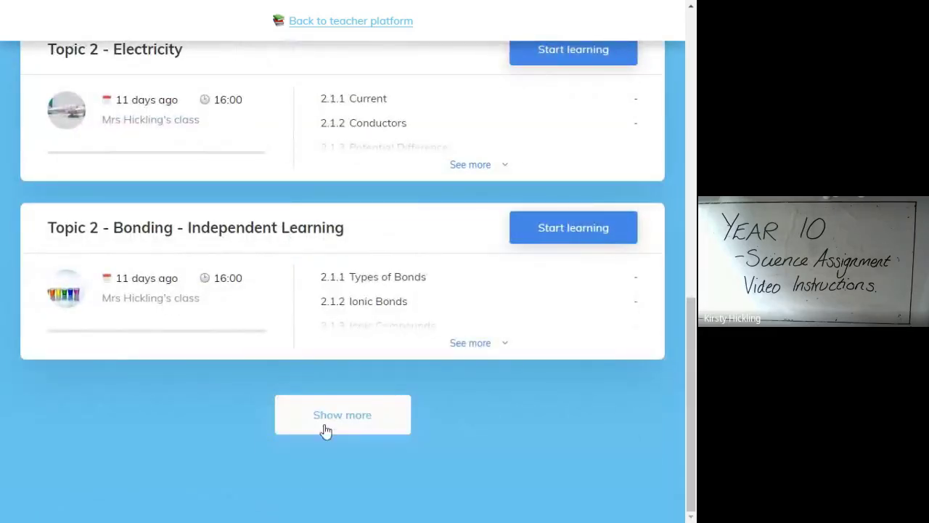
scroll(337, 379, up, 1)
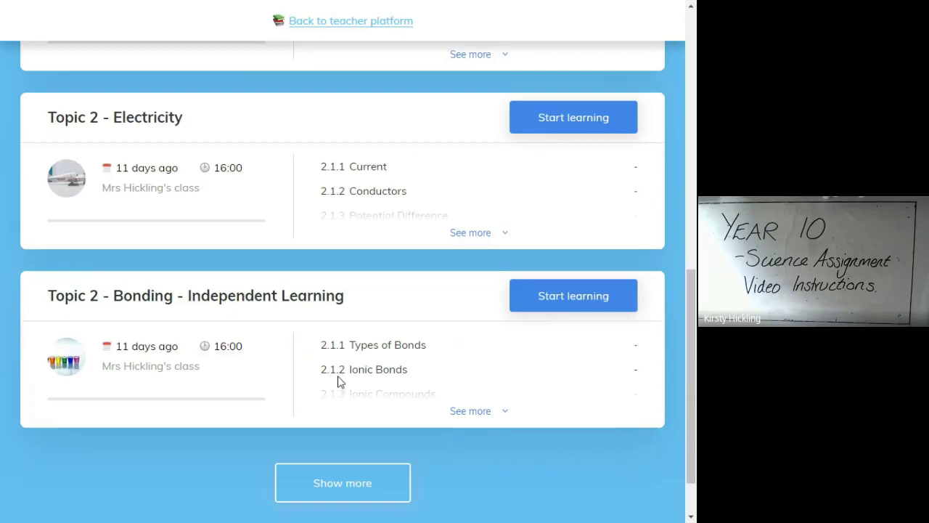
click(549, 298)
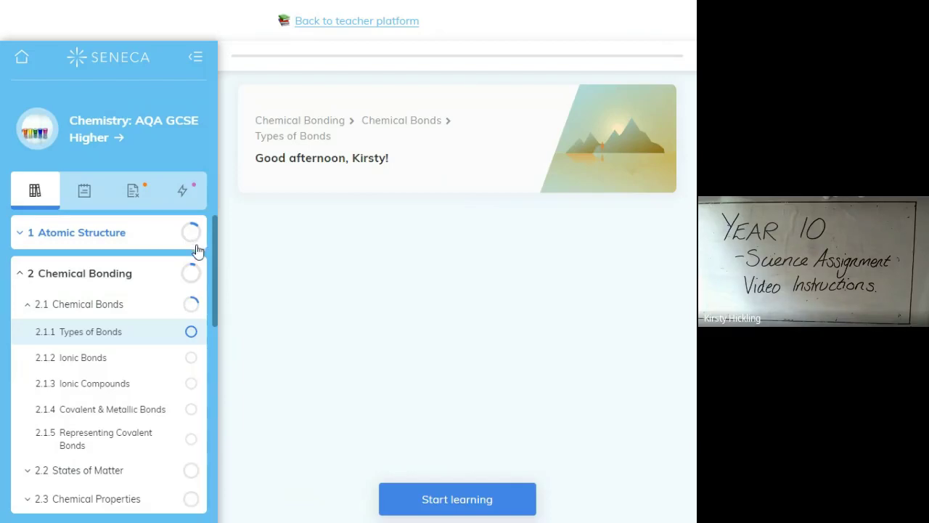
click(432, 498)
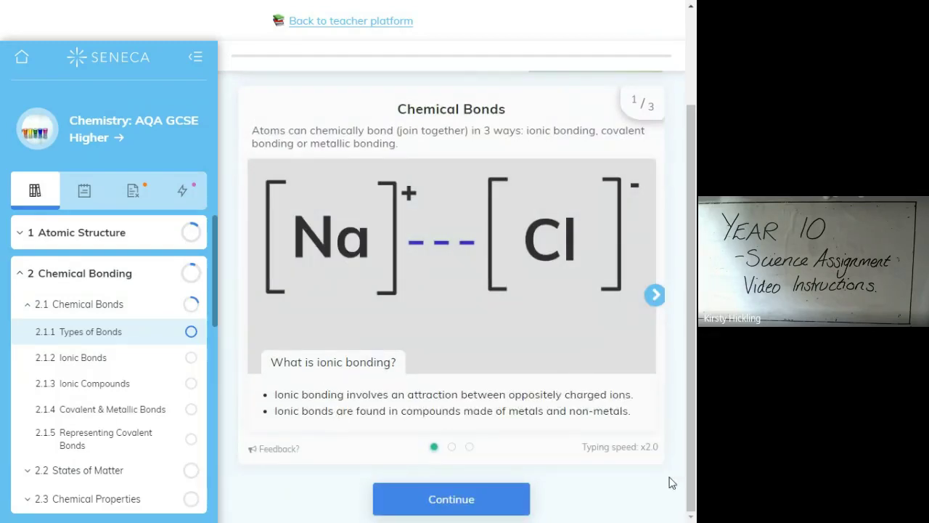
Set the typing speed to x2.5 and advance through the Chemical Bonds slides to the metallic bonding slide.
click(602, 448)
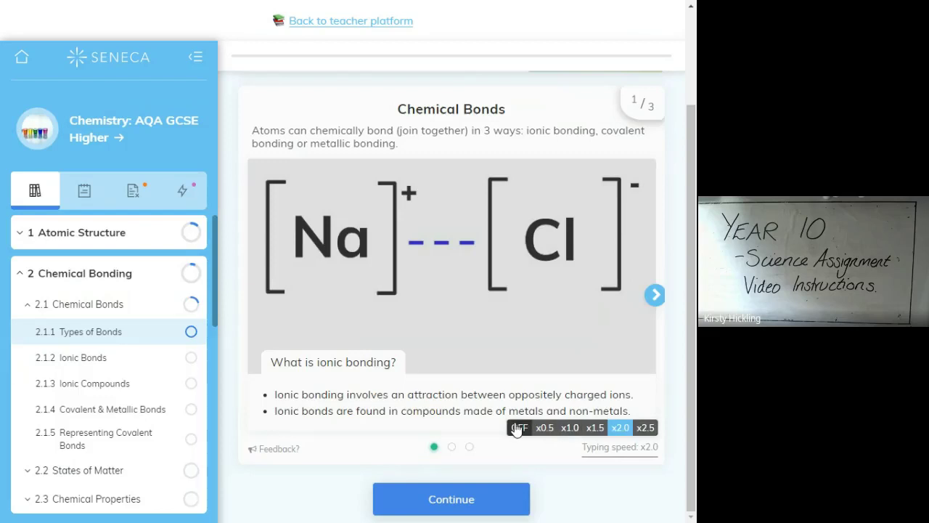
click(647, 428)
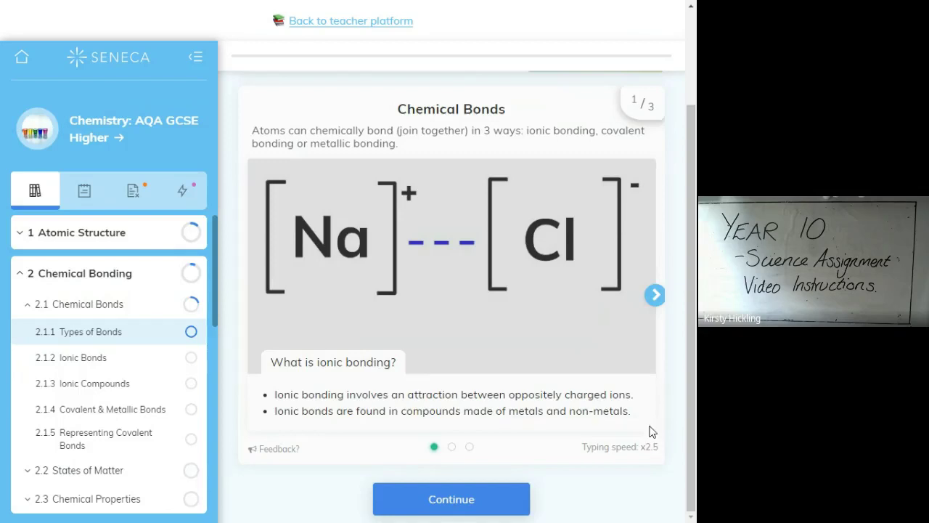
click(655, 295)
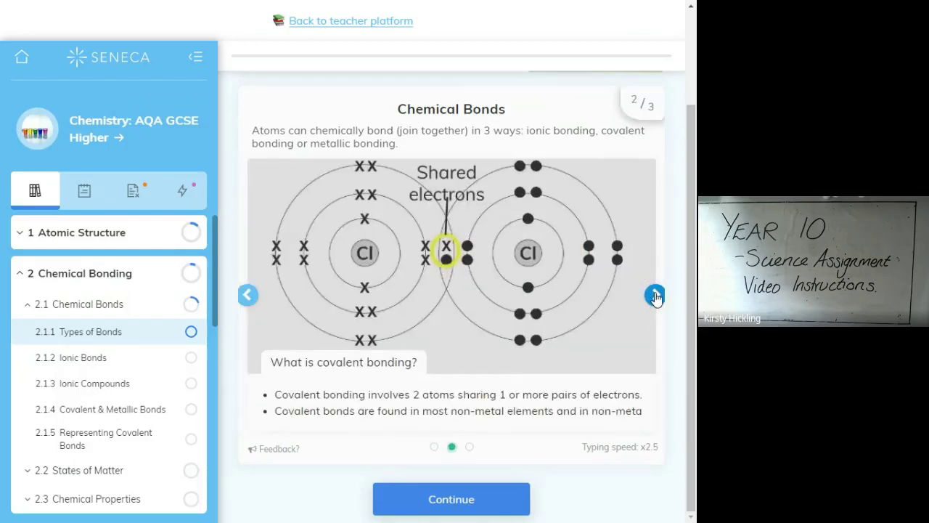
click(655, 295)
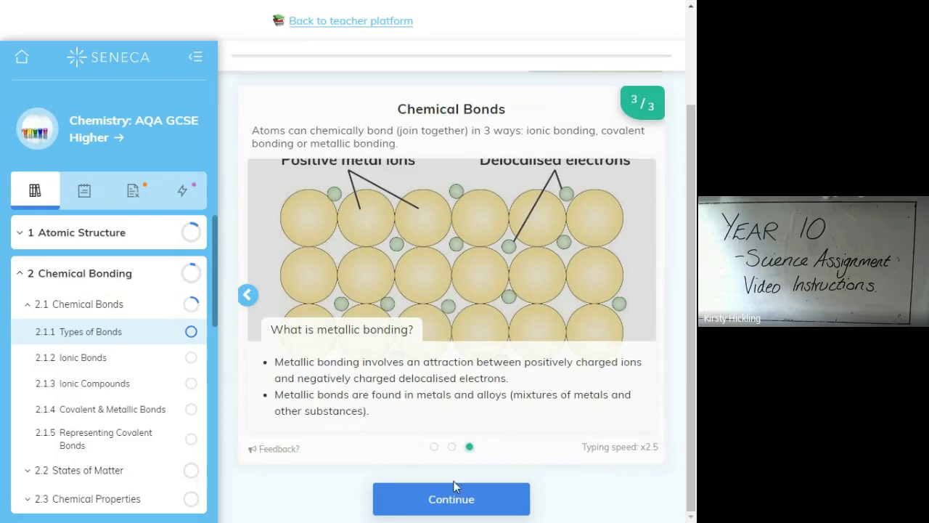
Continue past the Connections diagram, fill the covalent bonding gap with "electrons" and answer 3 for the number of bond types.
click(504, 497)
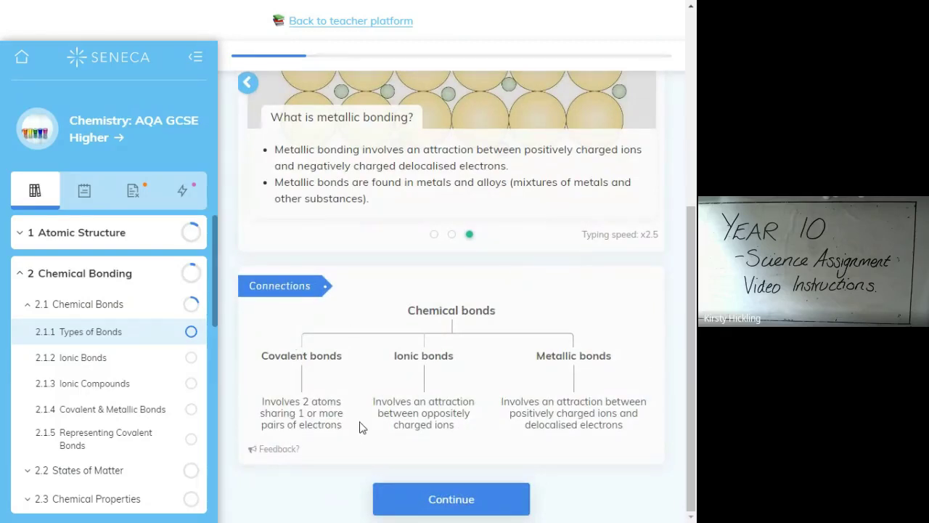
click(483, 501)
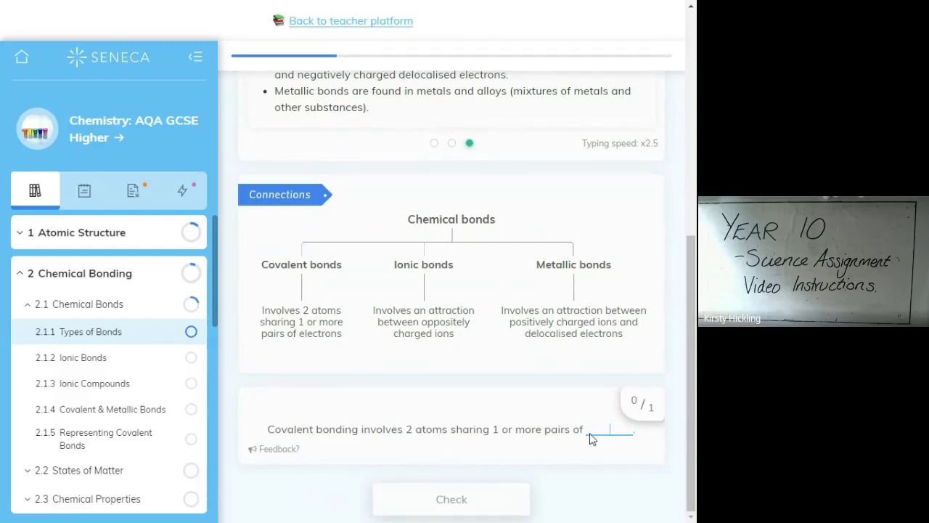
text(electrons)
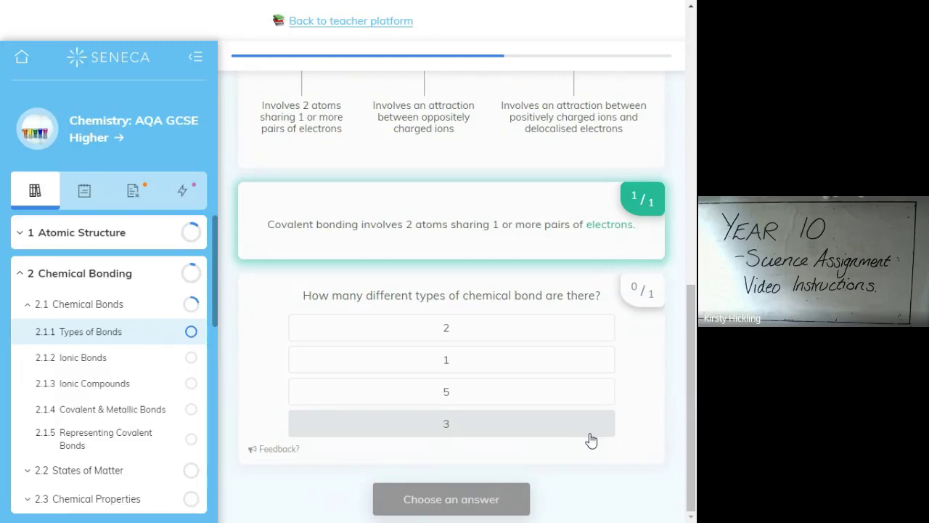
click(523, 425)
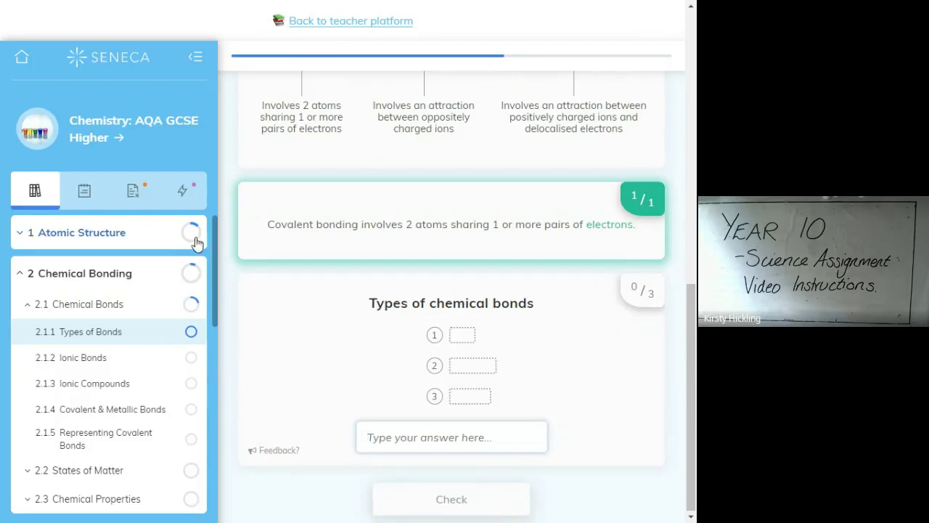
Leave the Types of Bonds lesson for the home area and confirm quitting the session.
scroll(479, 371, up, 15)
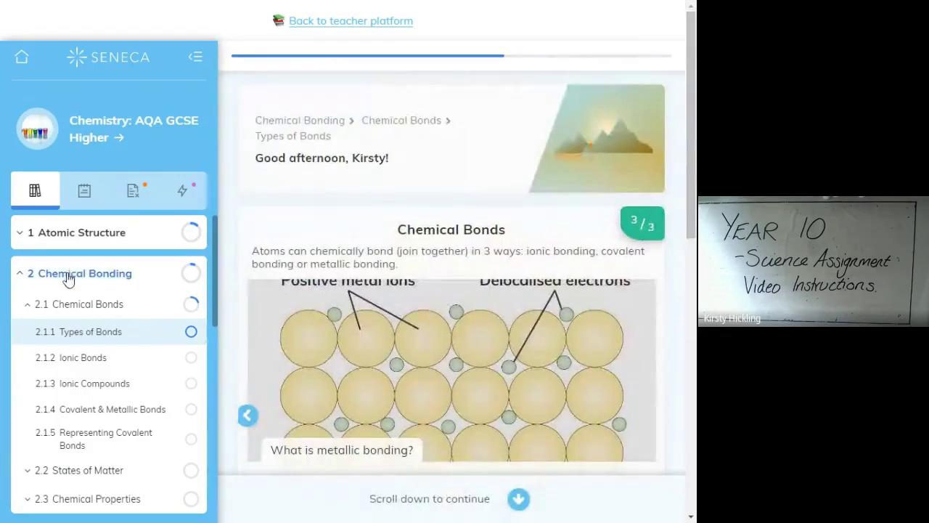
click(20, 64)
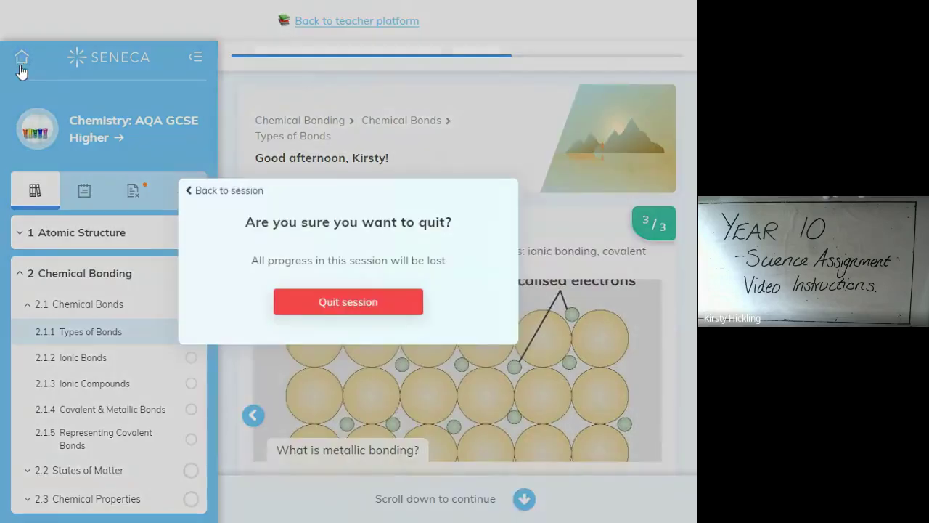
click(314, 310)
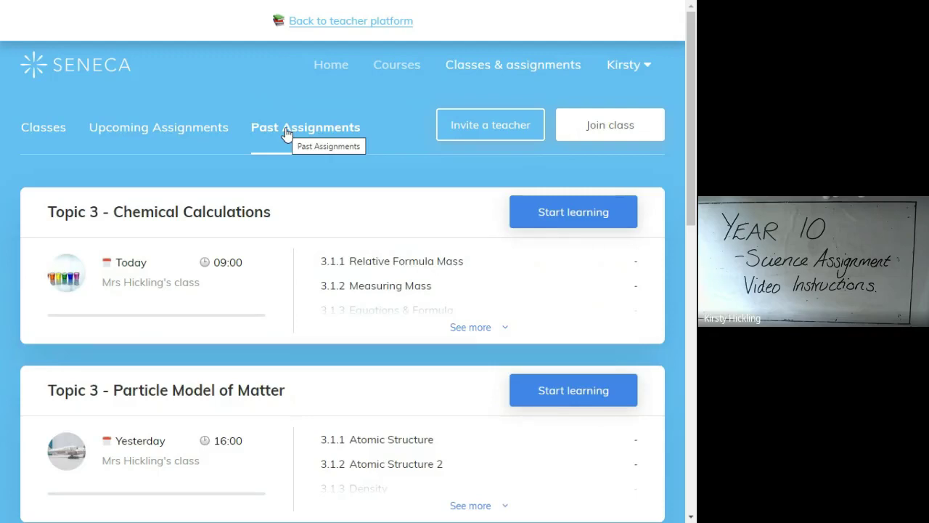
Check the upcoming assignments and open the Year 10 Independent Learning class from the list of classes.
click(151, 134)
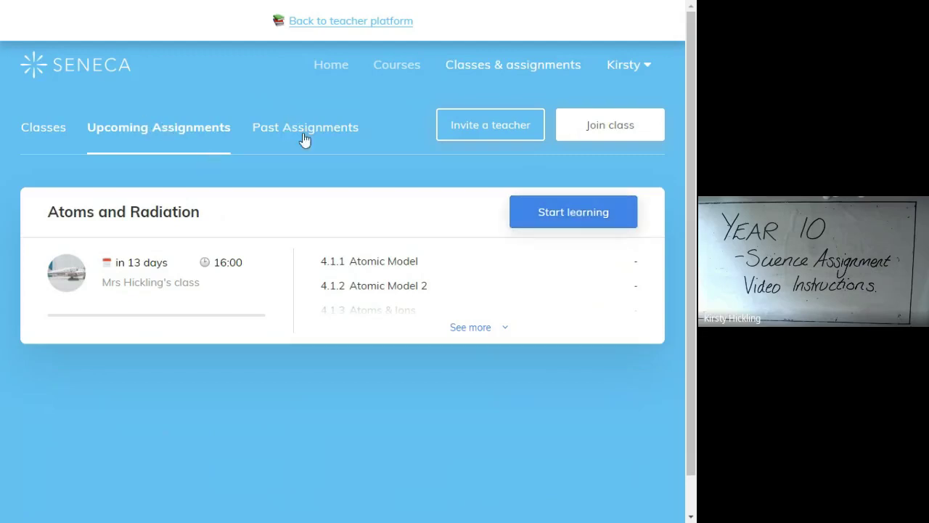
click(52, 134)
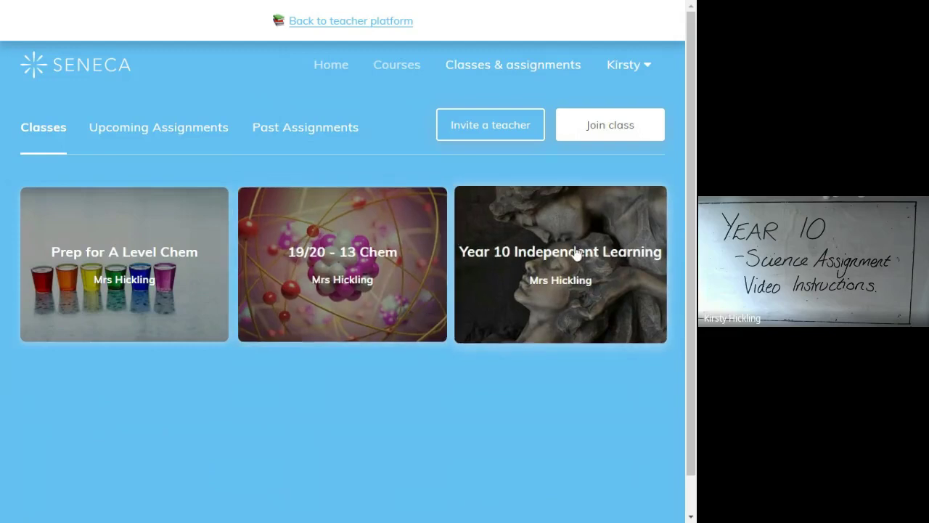
click(619, 236)
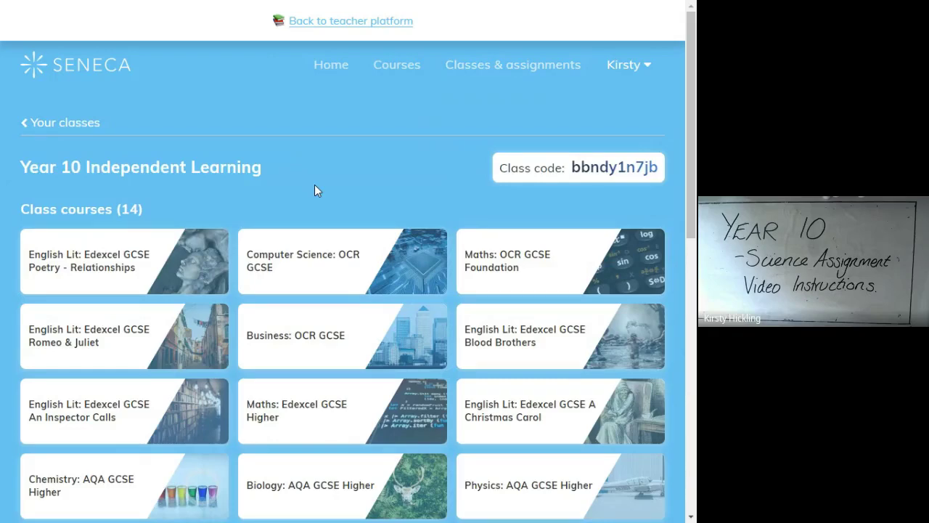
Examine the class's courses, its upcoming assignments and the assignment filter without changing the filter.
scroll(314, 190, down, 3)
scroll(315, 193, up, 1)
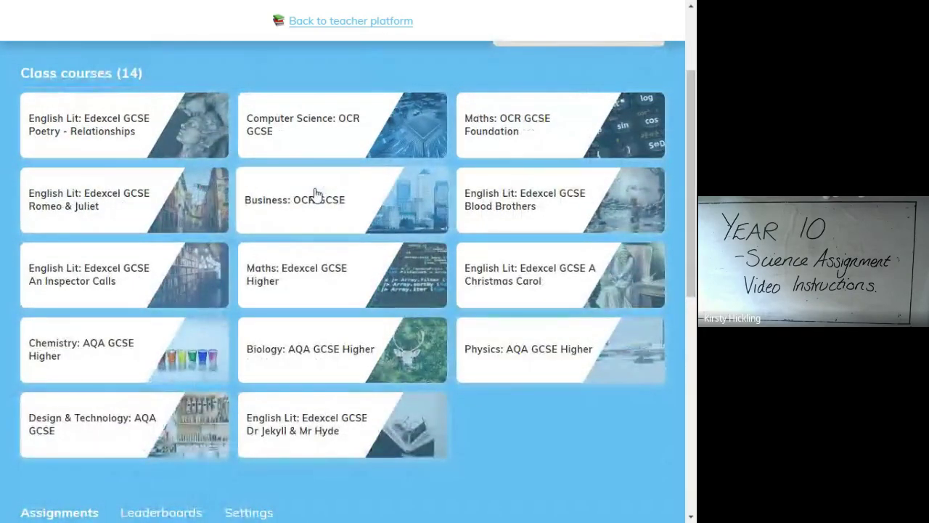
scroll(314, 192, down, 5)
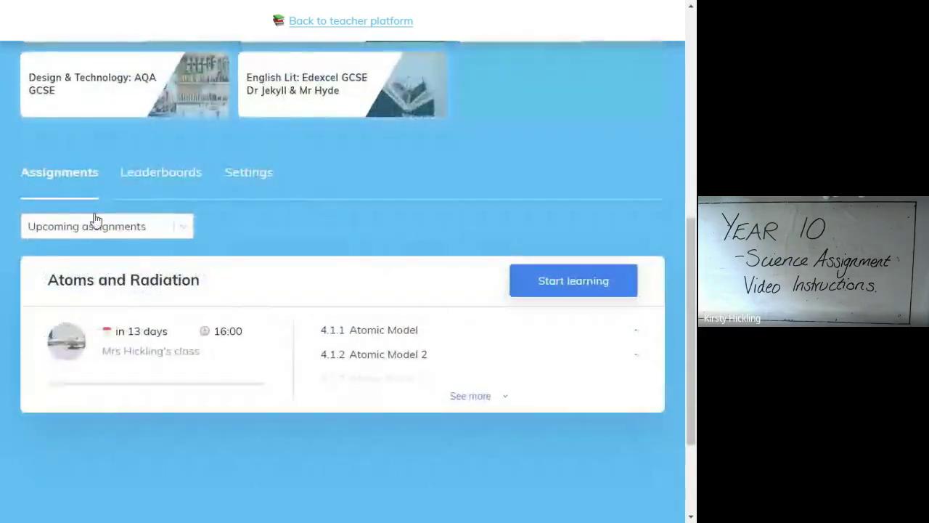
click(193, 231)
click(288, 225)
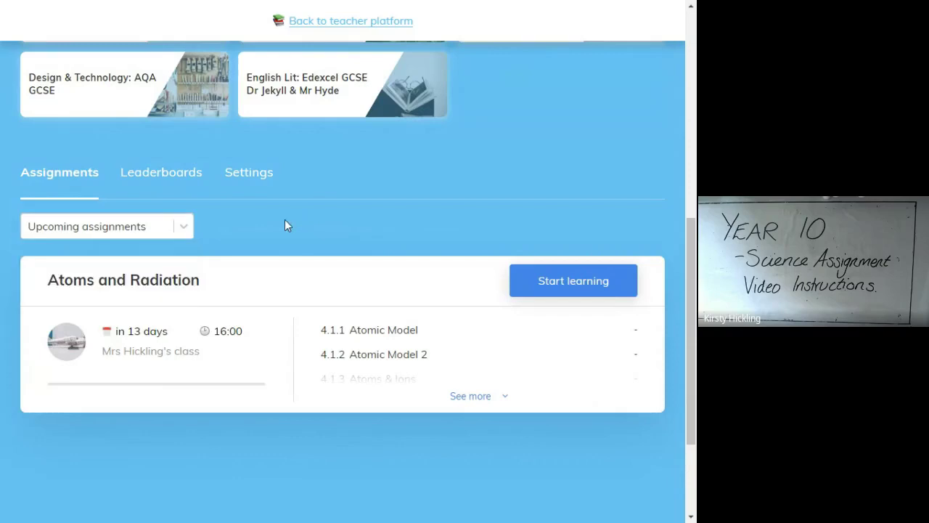
View the class leaderboard for Chemistry: AQA GCSE Higher over the last 24 hours.
click(156, 176)
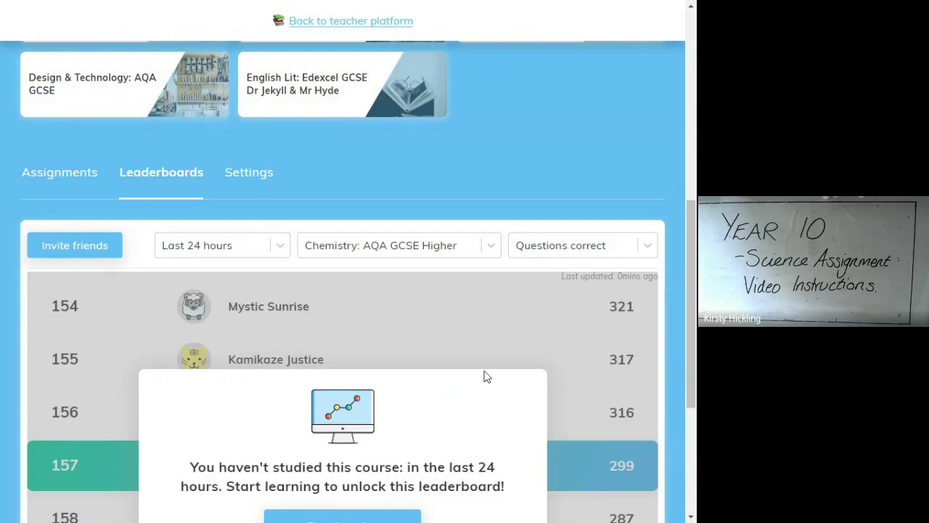
scroll(480, 366, down, 1)
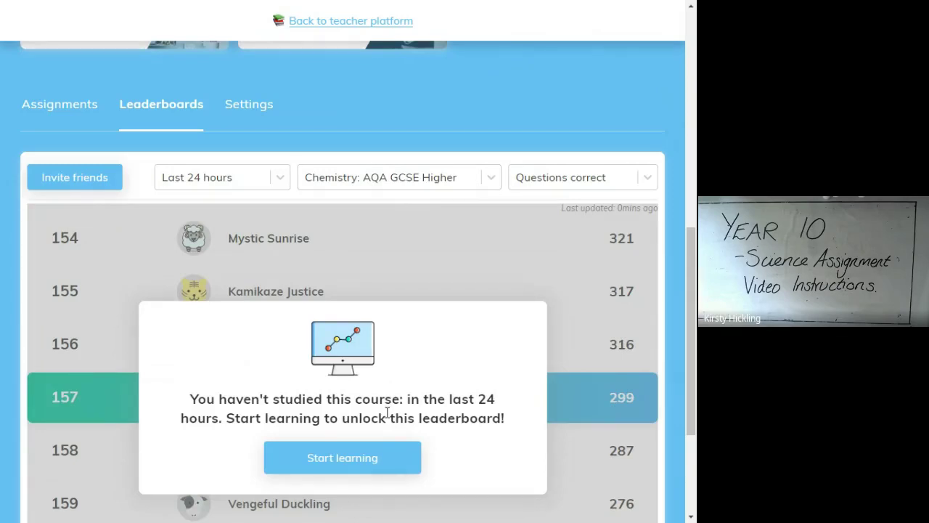
scroll(387, 412, up, 2)
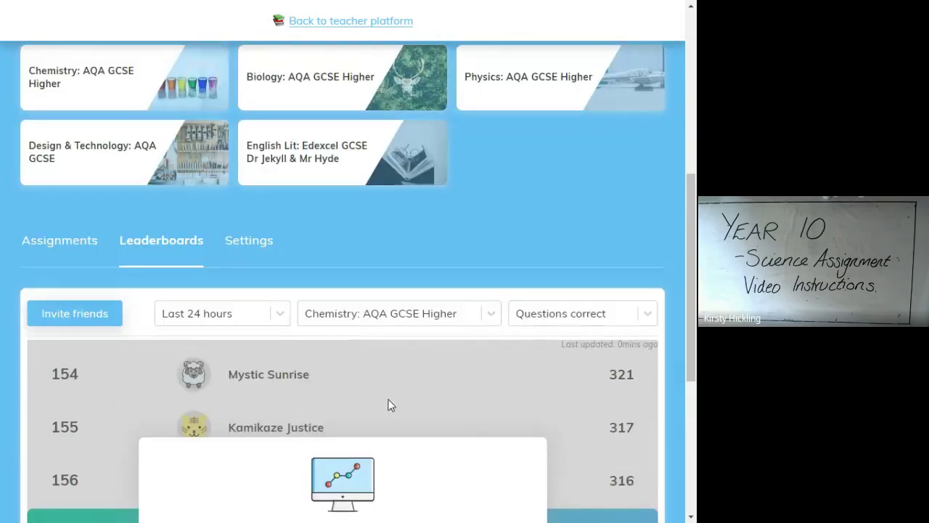
View the class settings with the teacher list and class management options.
click(257, 247)
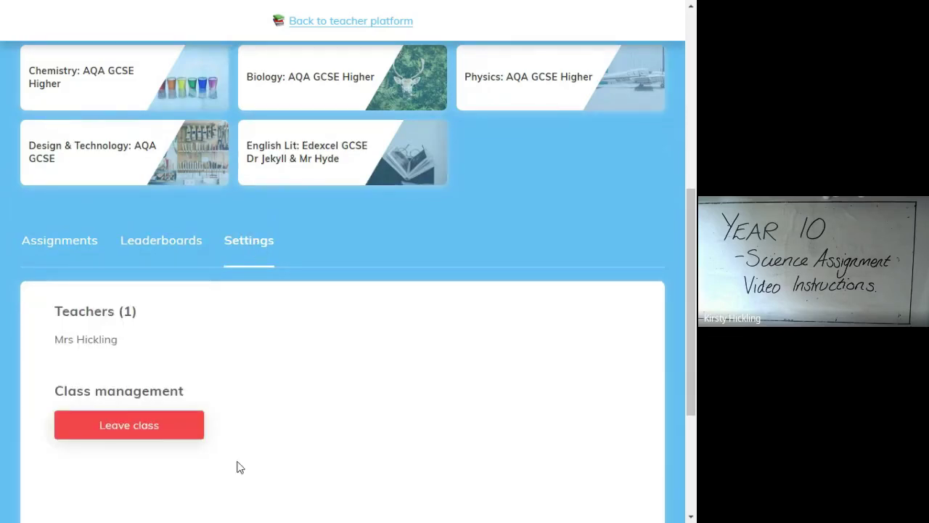
scroll(253, 457, down, 2)
scroll(256, 451, up, 1)
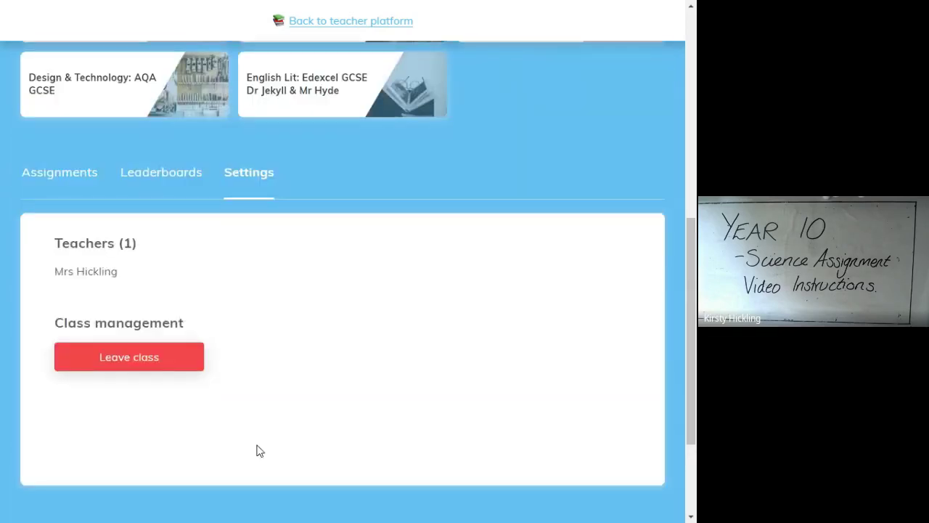
scroll(257, 450, up, 7)
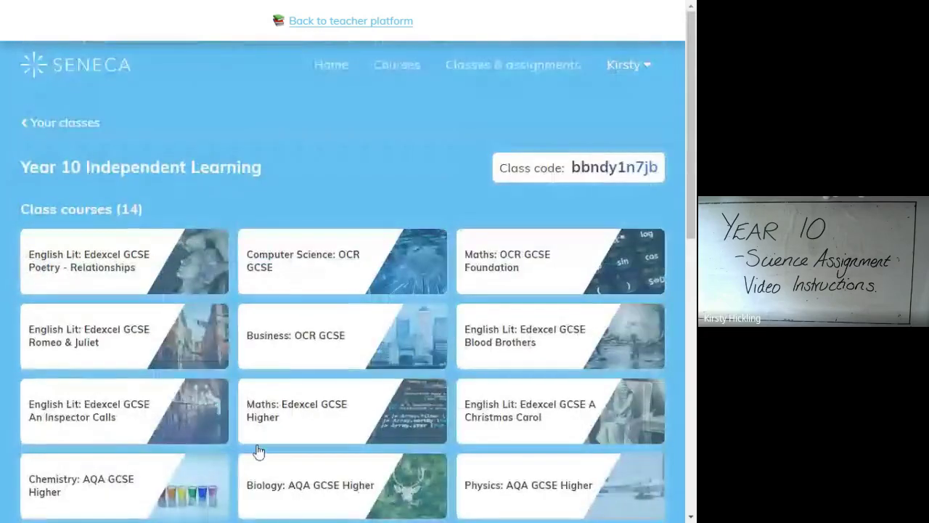
Return to the classes and assignments overview and show the upcoming assignments.
click(514, 71)
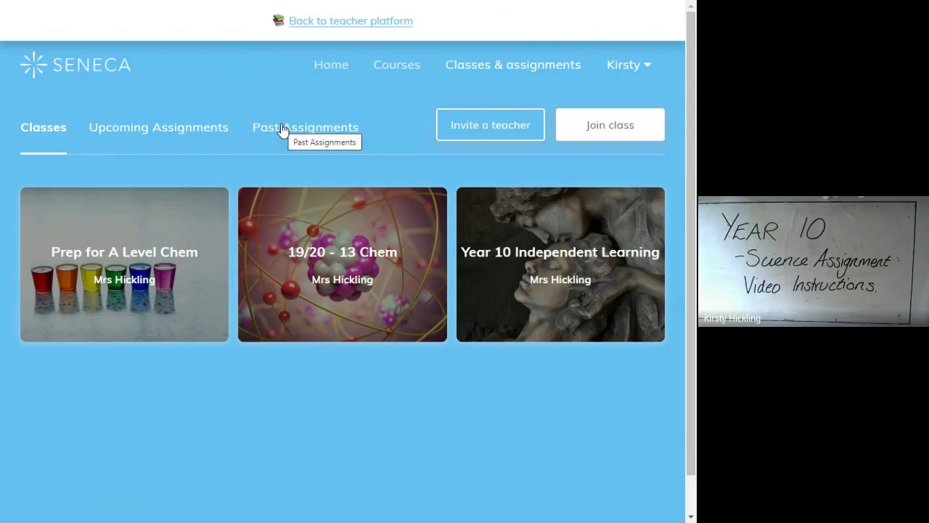
click(201, 128)
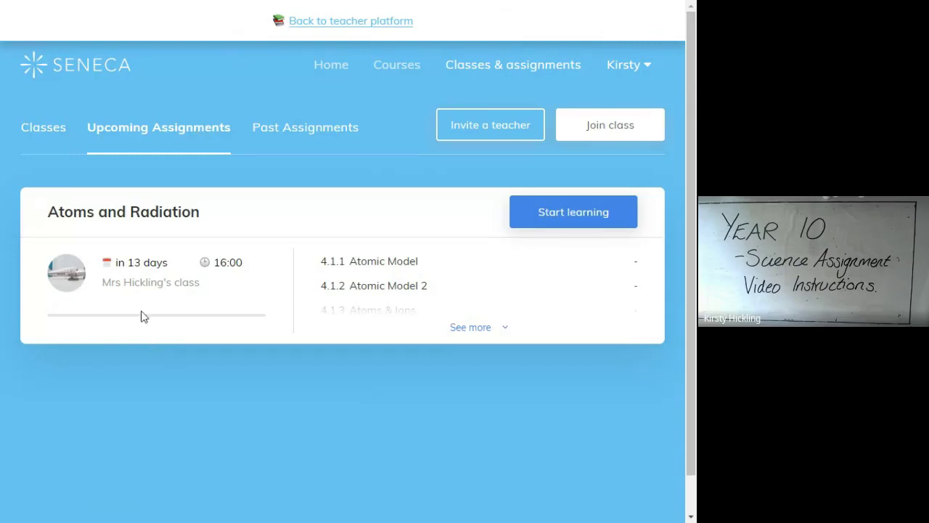